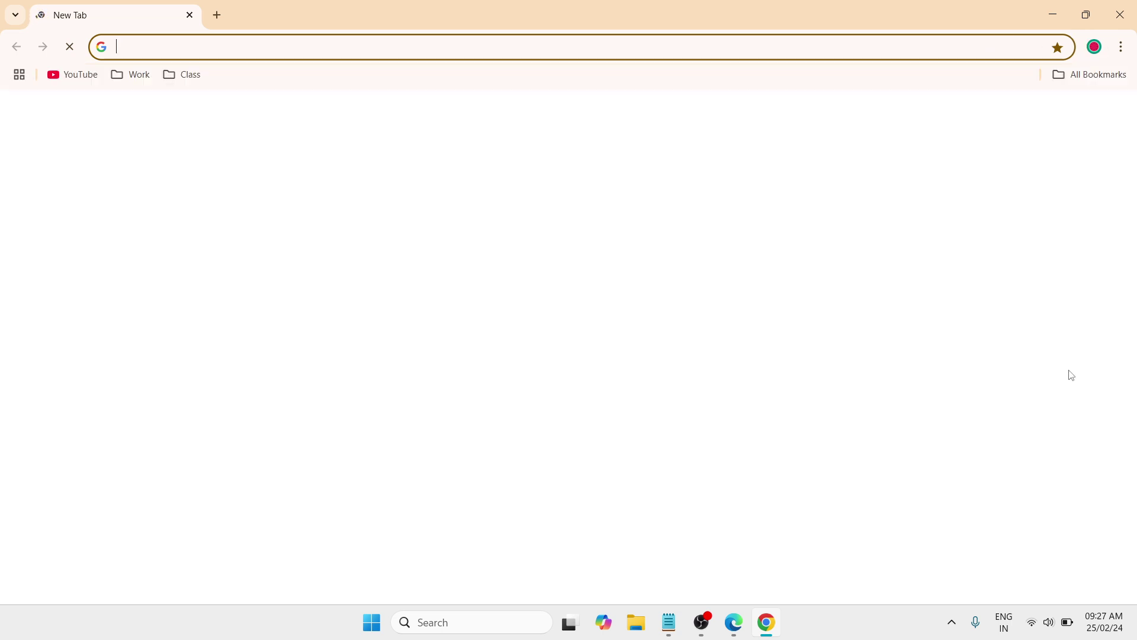
Open the browser's site settings under Privacy and security.
left_click(1123, 49)
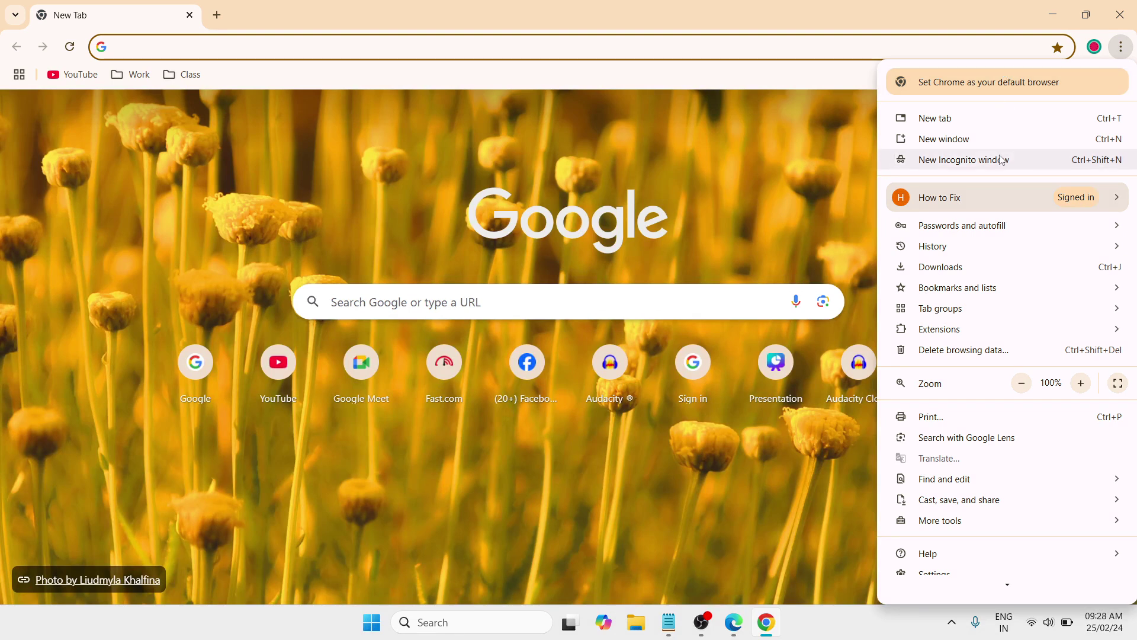
mouse_move(1007, 584)
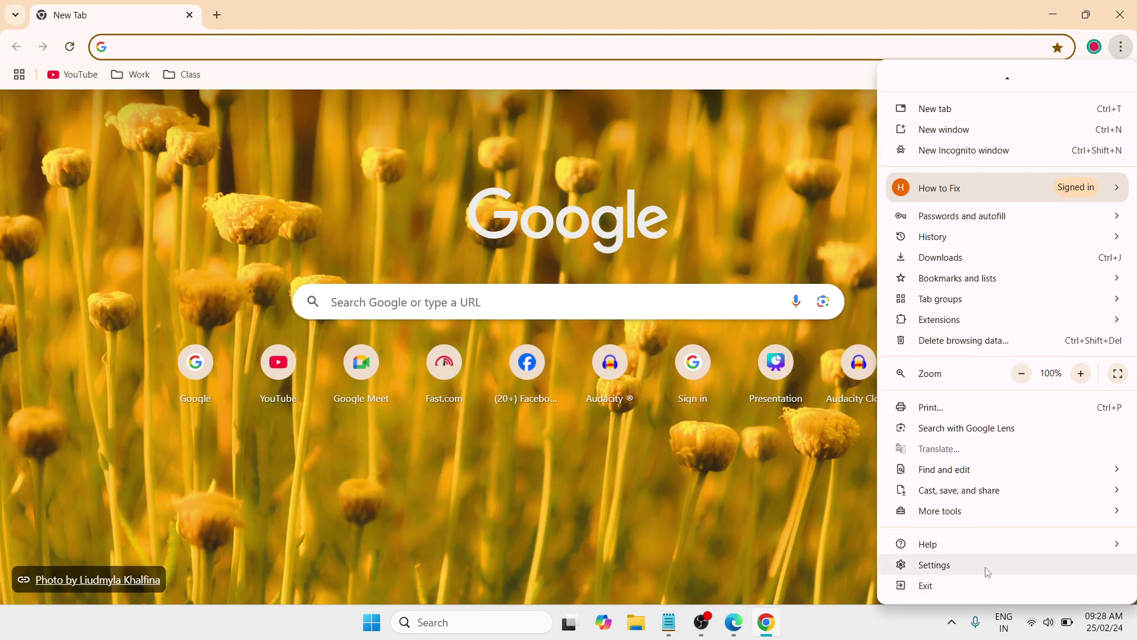
left_click(988, 570)
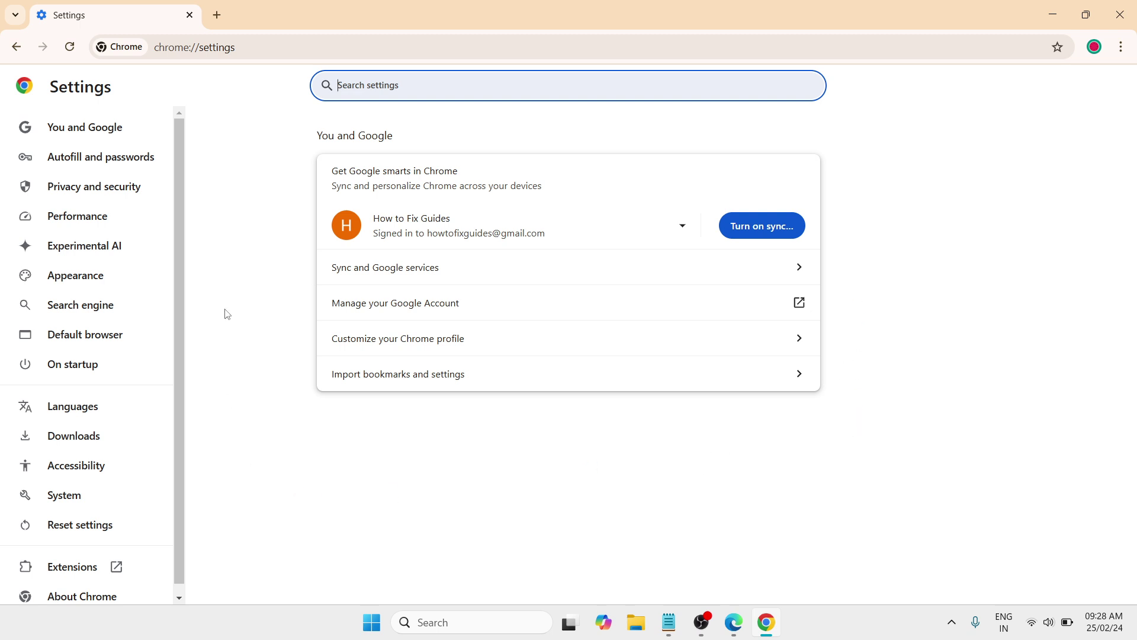
left_click(109, 196)
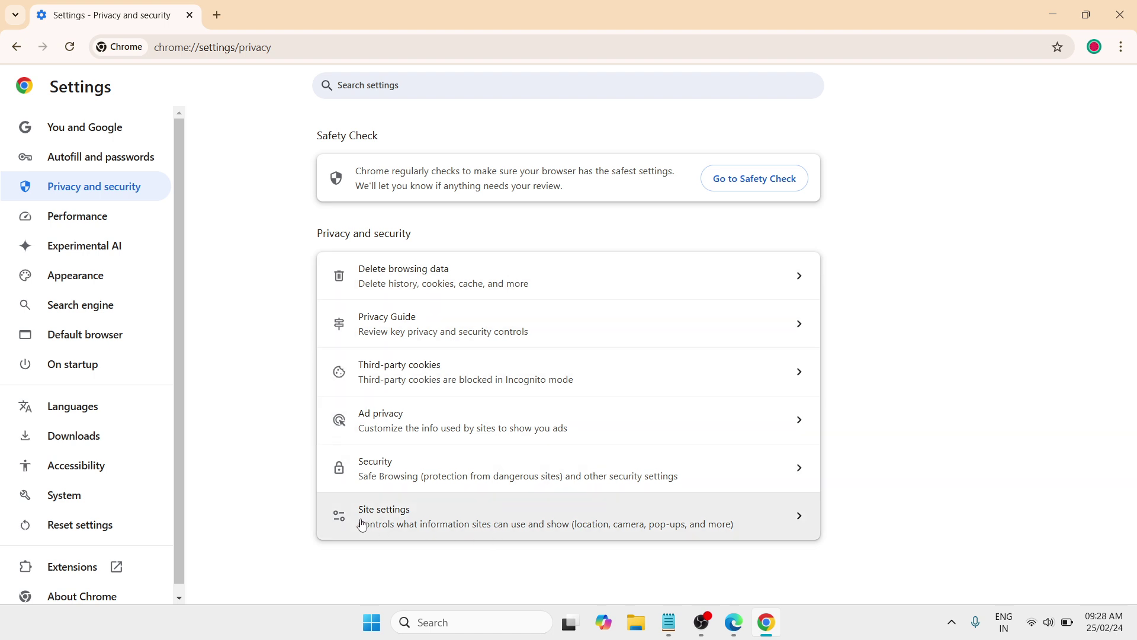
left_click(795, 518)
Expand the additional content settings and open the Sound permission page.
left_click_drag(1131, 303, 1135, 506)
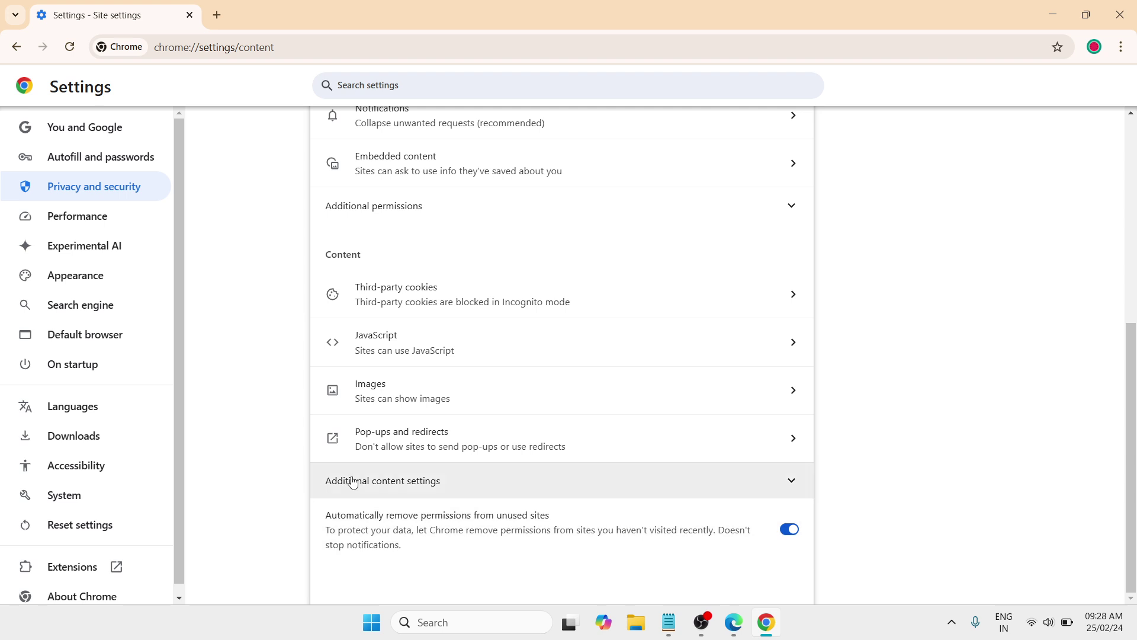
left_click(796, 483)
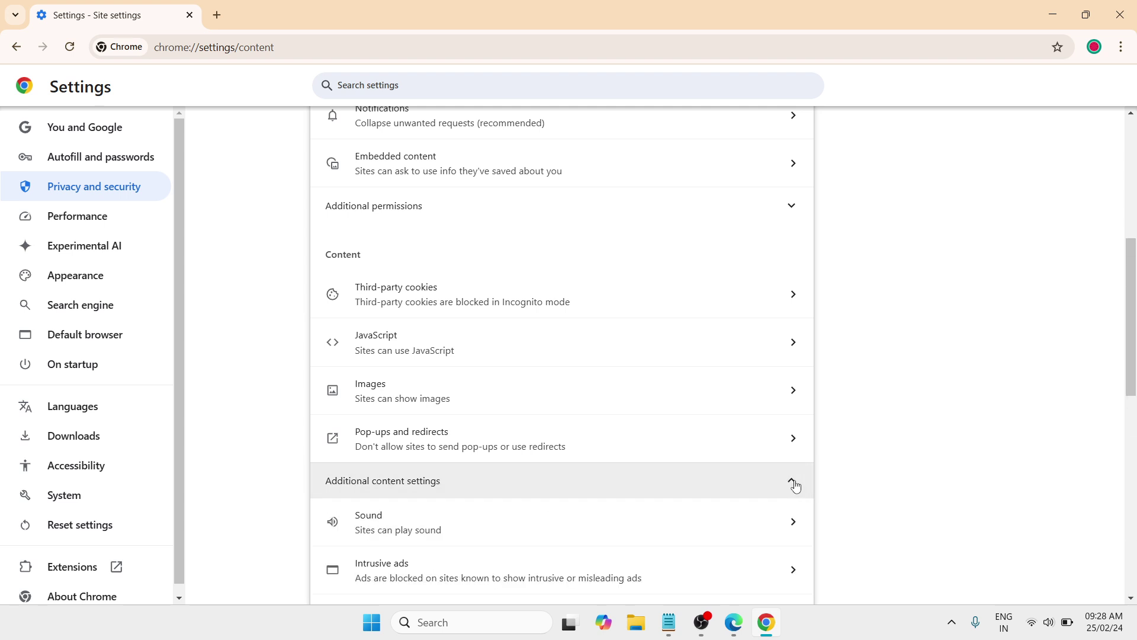
scroll(667, 325, "down", 5)
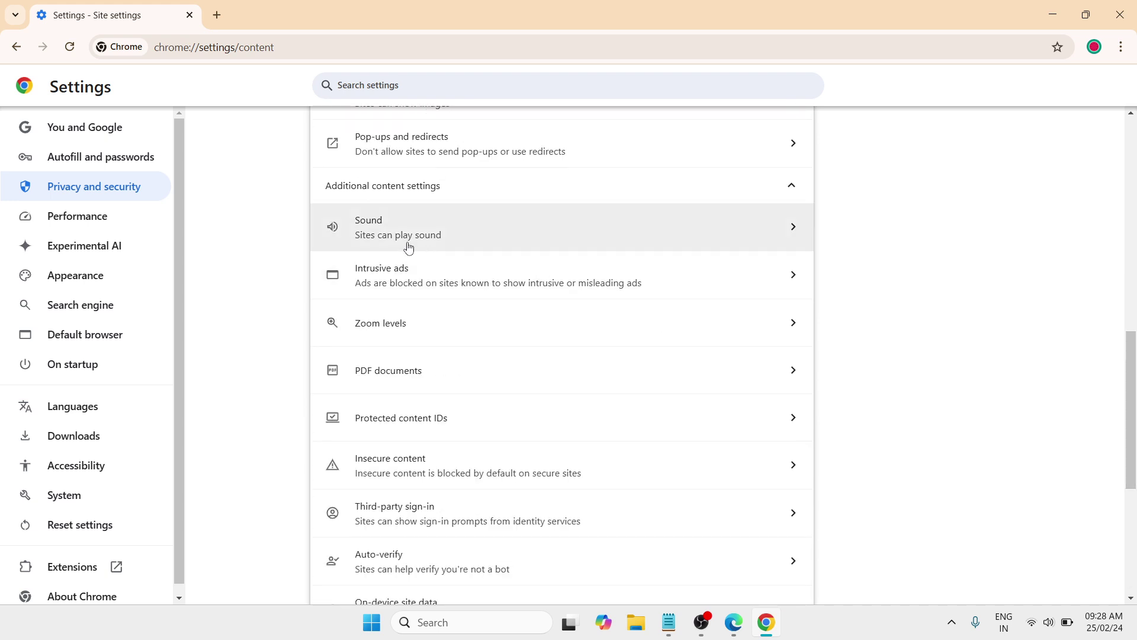
left_click(790, 232)
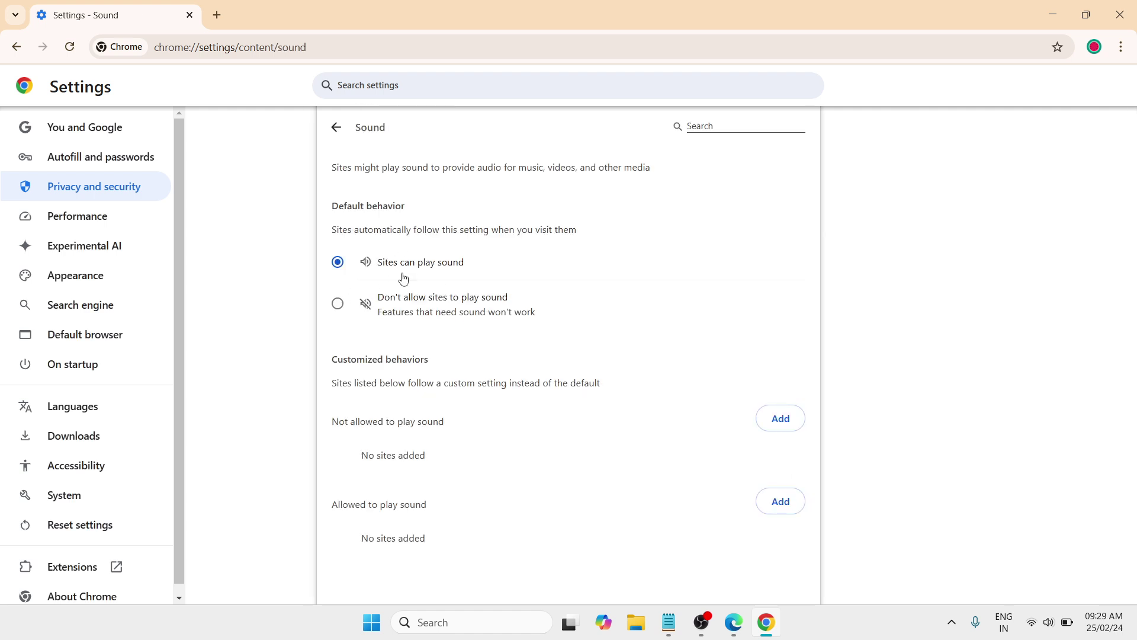
Set the default sound behavior to "Sites can play sound" and minimize the browser.
left_click(337, 304)
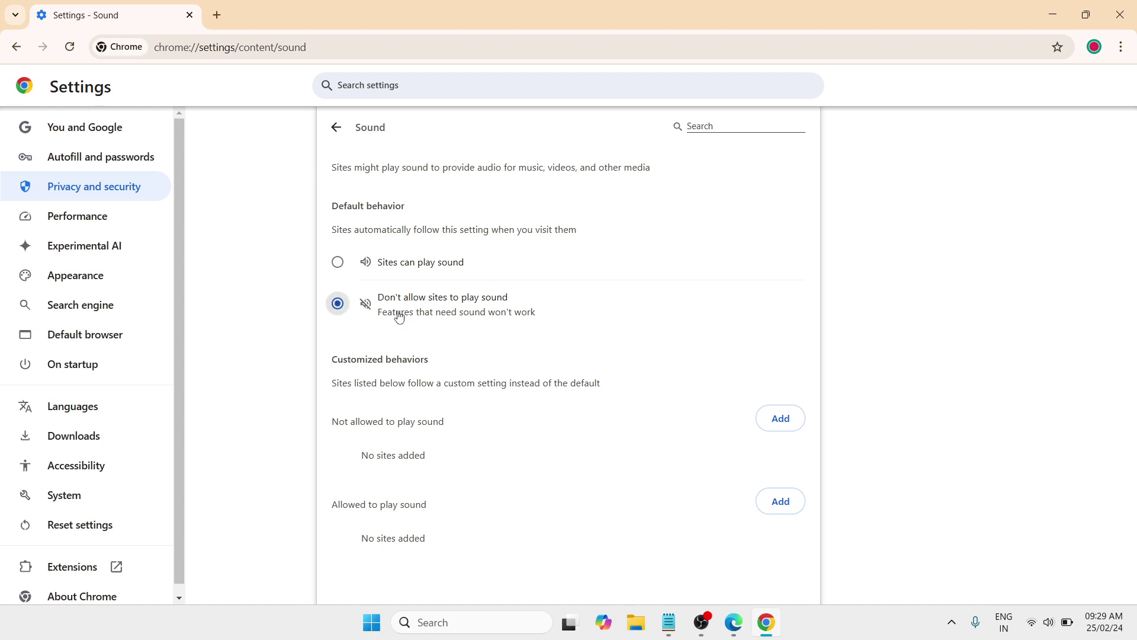
left_click(337, 269)
left_click(337, 270)
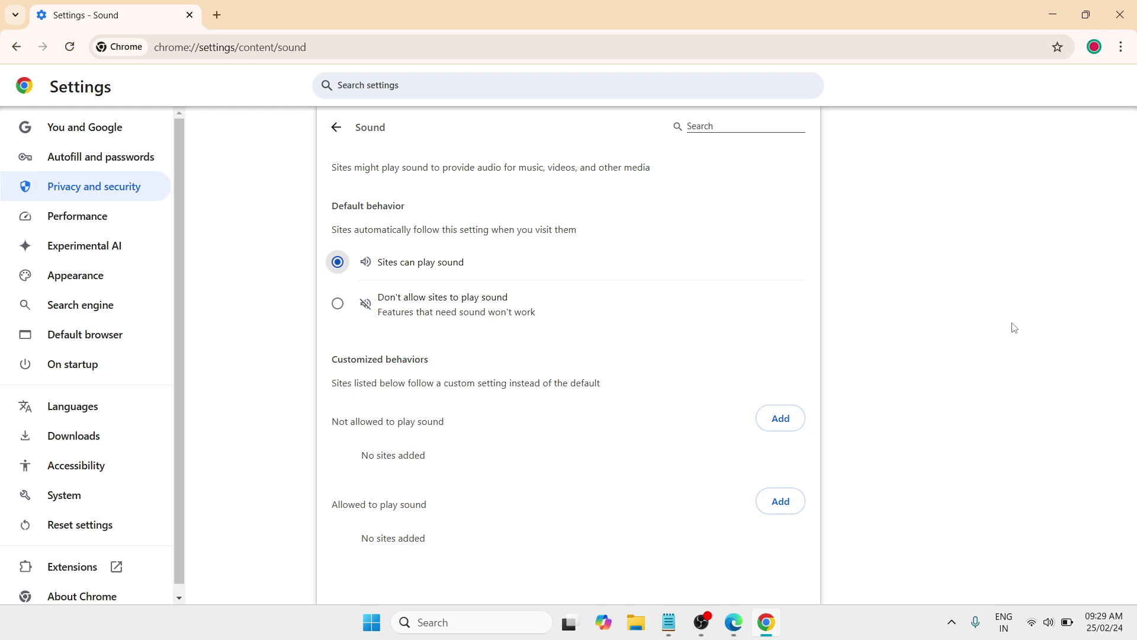
left_click(1055, 30)
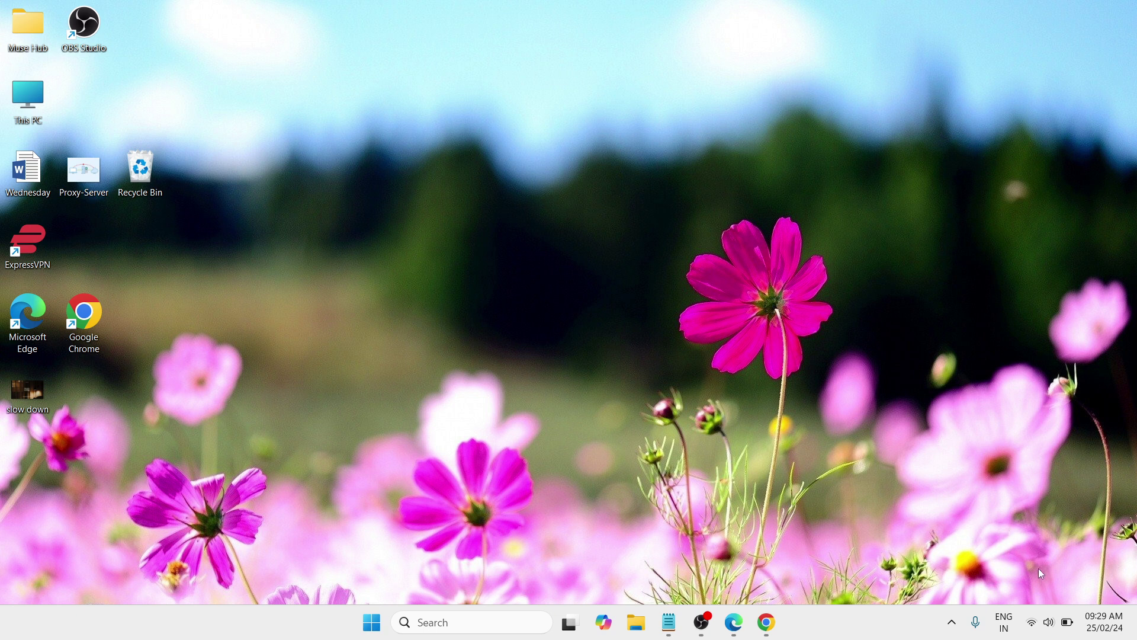
Open the Windows Sound settings and go to the Volume mixer page.
right_click(1049, 623)
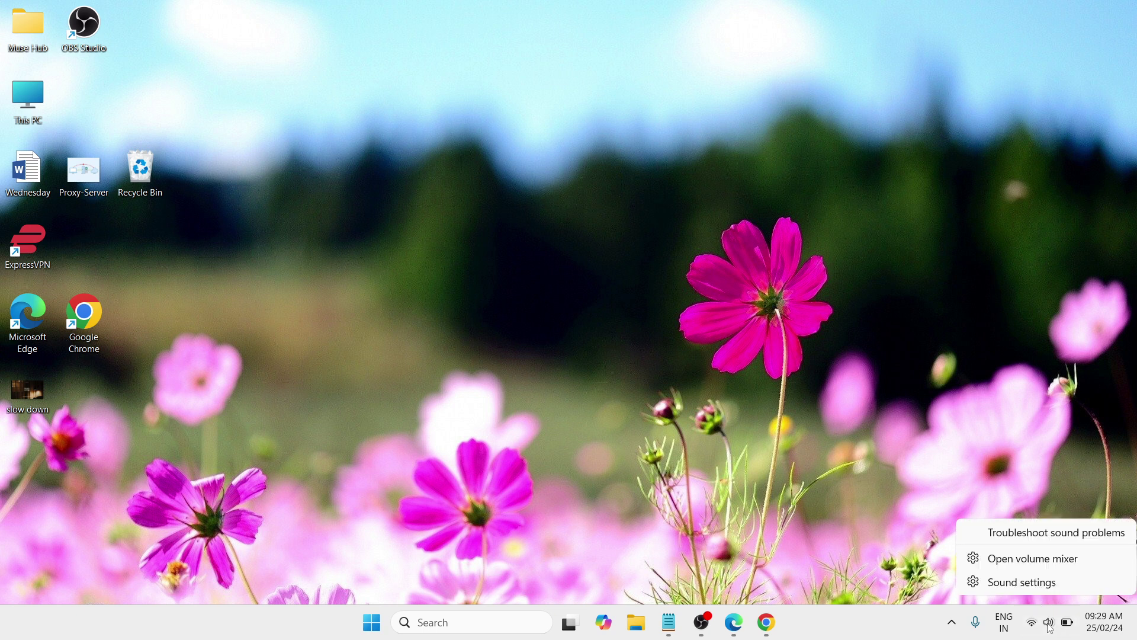
left_click(1037, 586)
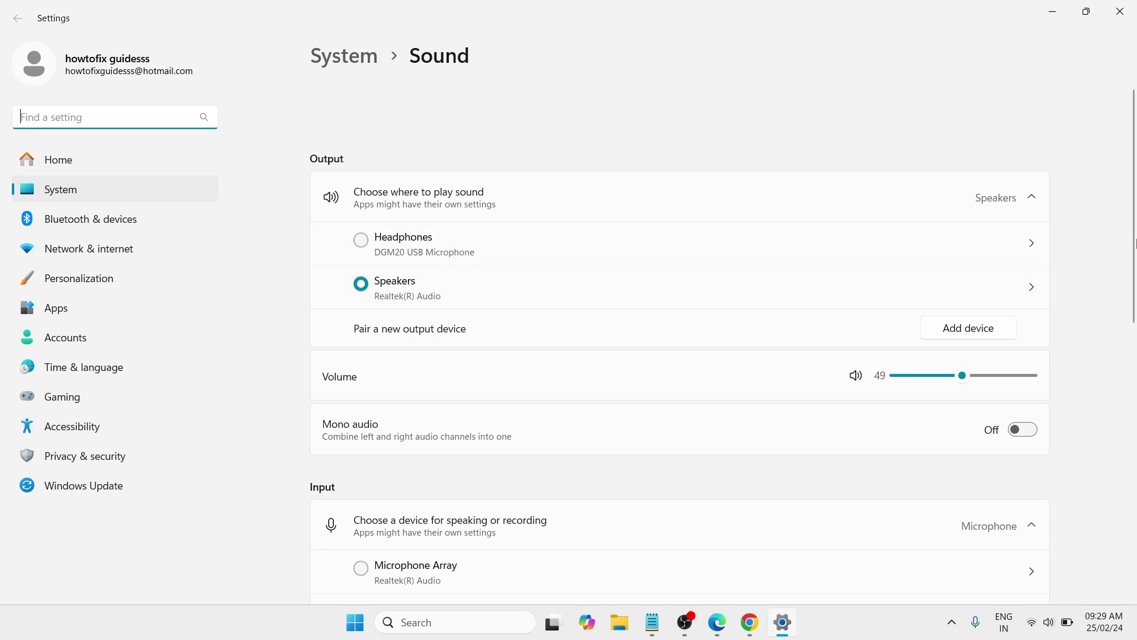
left_click_drag(1128, 246, 1133, 437)
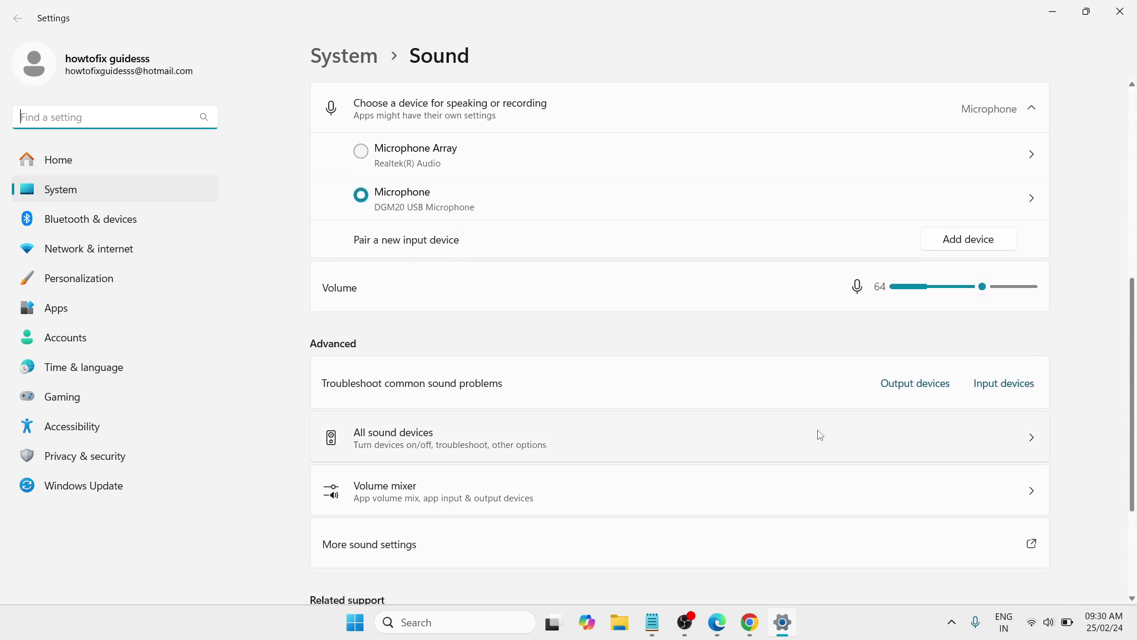
left_click(702, 498)
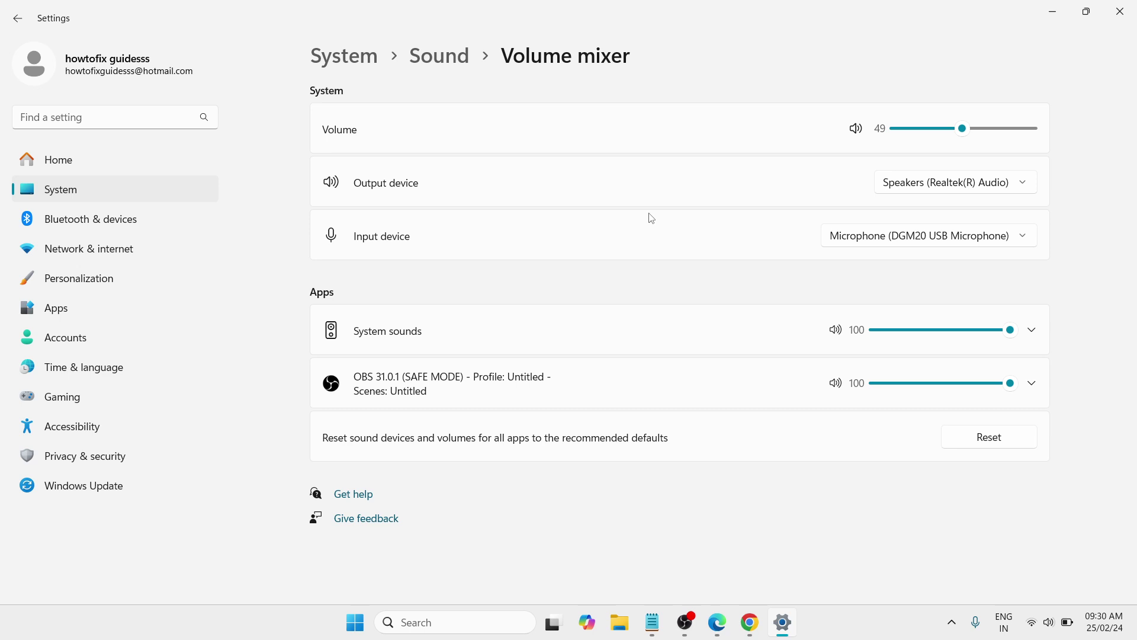
Choose Speakers (Realtek(R) Audio) as the system output device in the volume mixer and return to the Sound page.
left_click(988, 190)
left_click(987, 188)
left_click(987, 188)
left_click(986, 188)
left_click(20, 18)
Open More sound settings and bring the Sound dialog with the playback devices into view.
left_click_drag(1135, 223, 1135, 463)
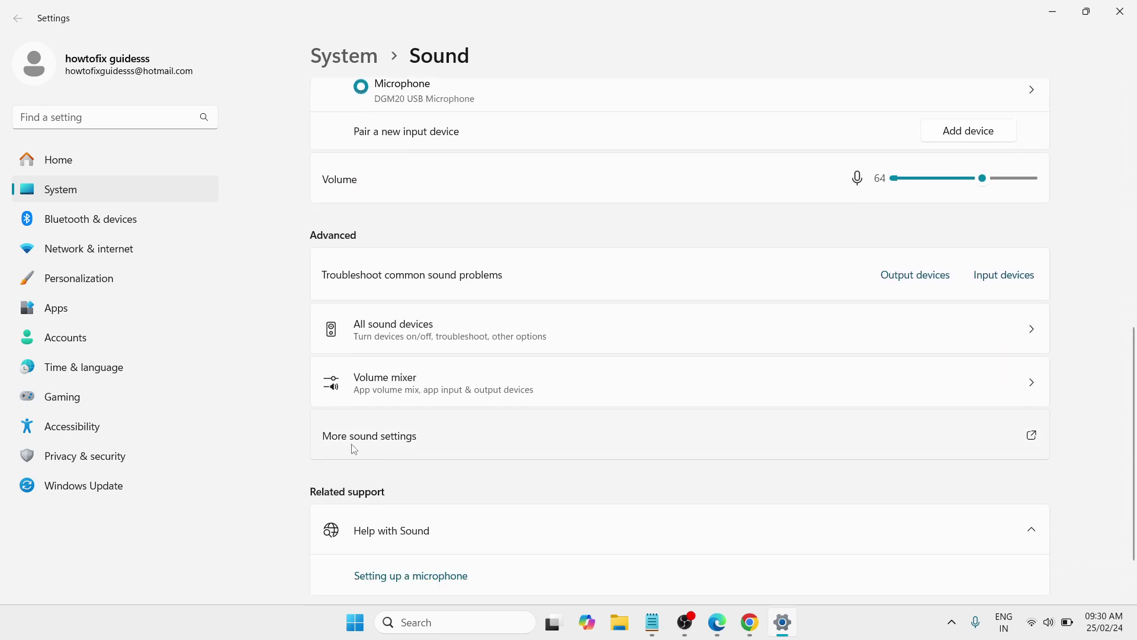
left_click(1036, 440)
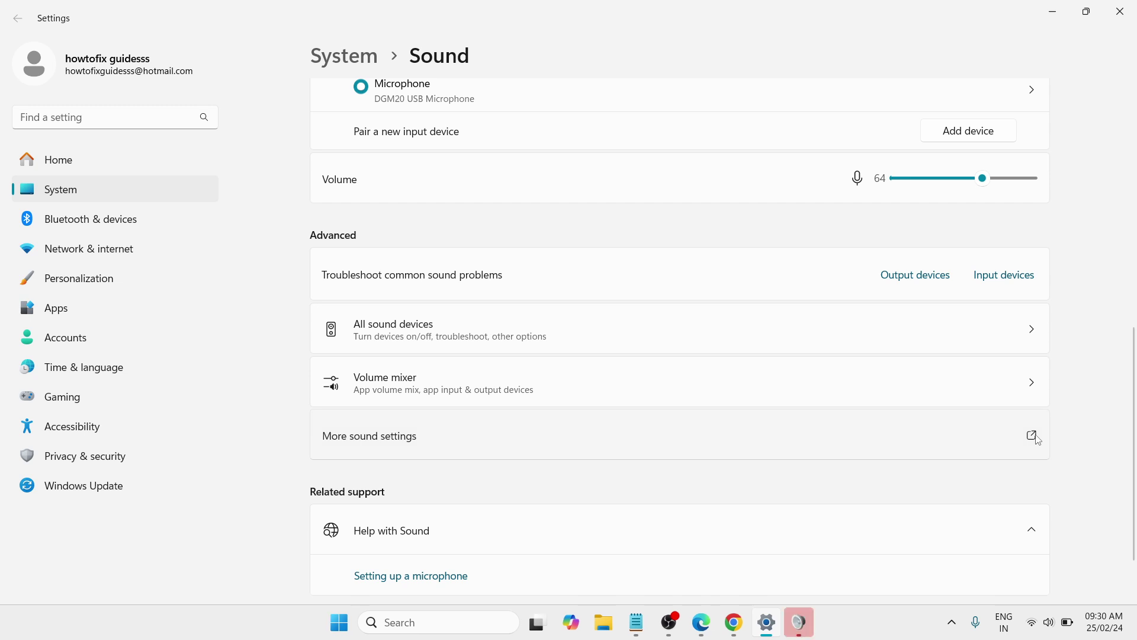
left_click(810, 616)
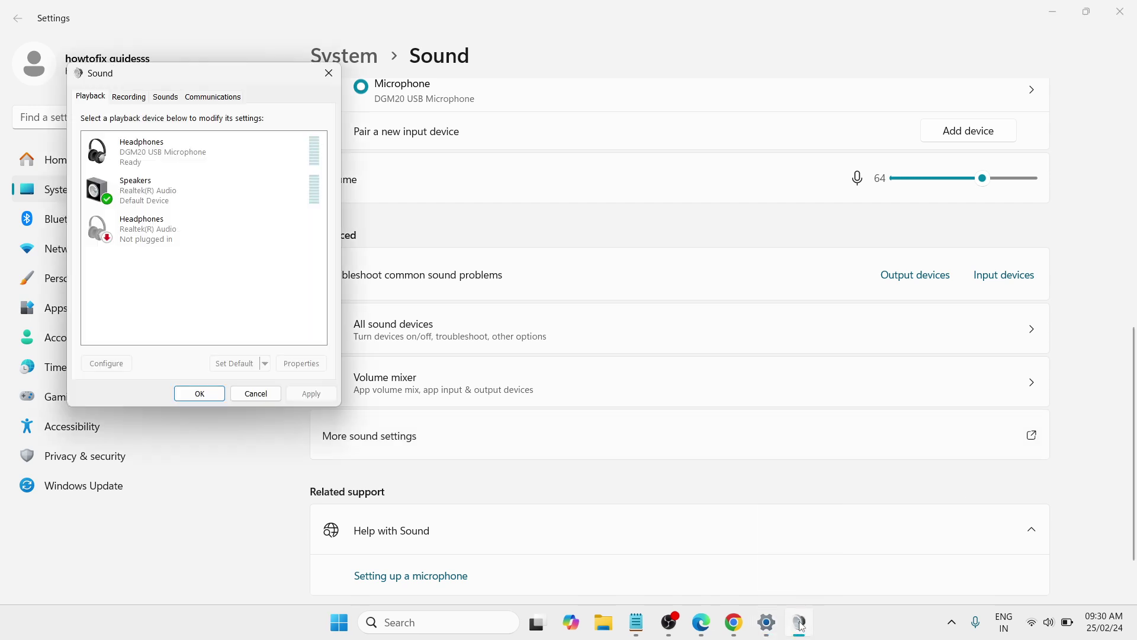
left_click_drag(251, 79, 524, 106)
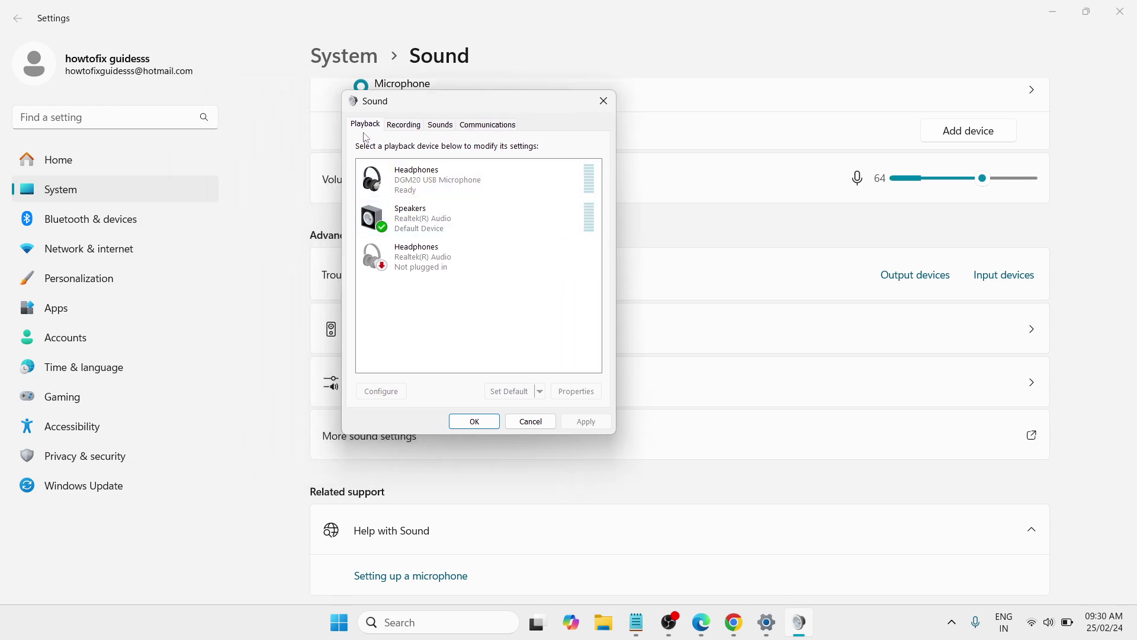
Set the Realtek speakers' device usage to "Use this device (enable)", accept both dialogs and close the Settings window.
left_click(421, 228)
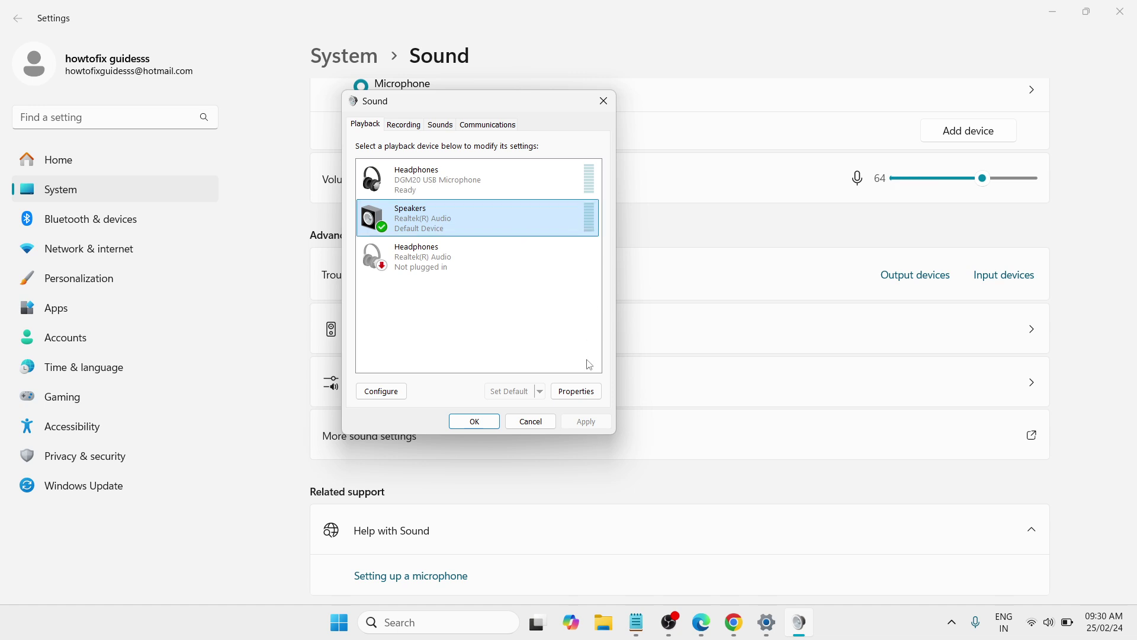
left_click(581, 391)
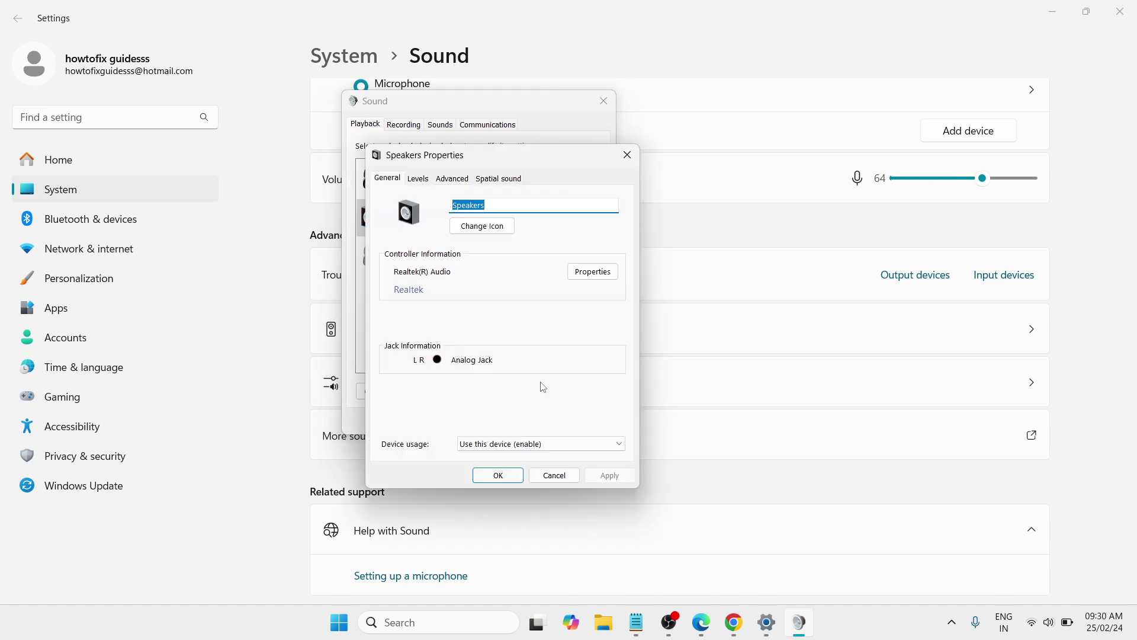
left_click(524, 446)
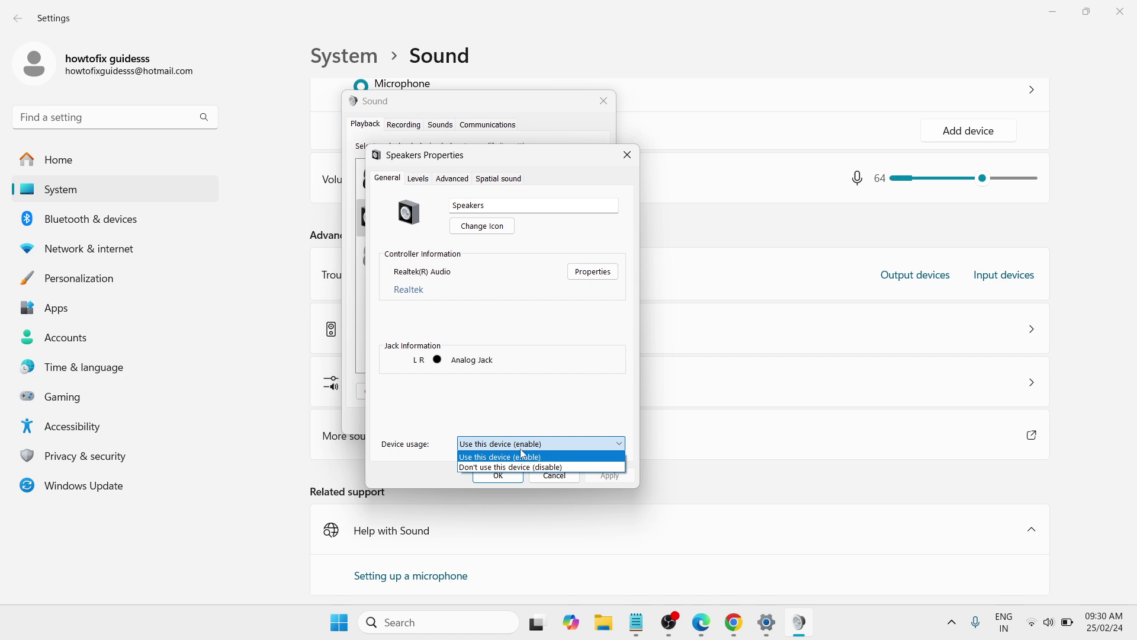
left_click(524, 460)
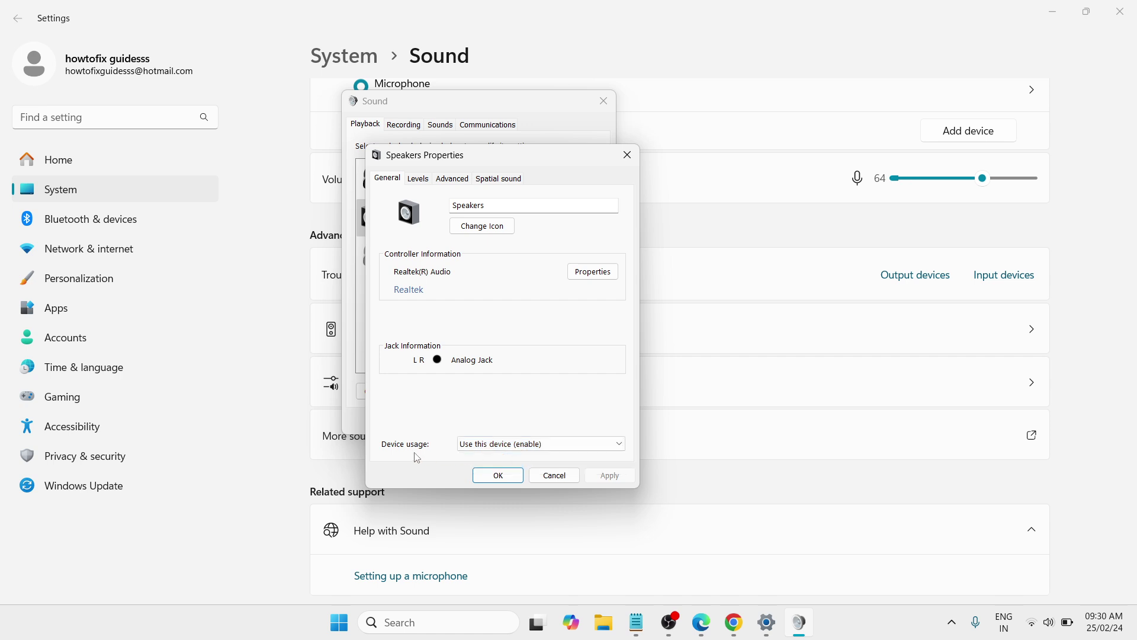
left_click(503, 474)
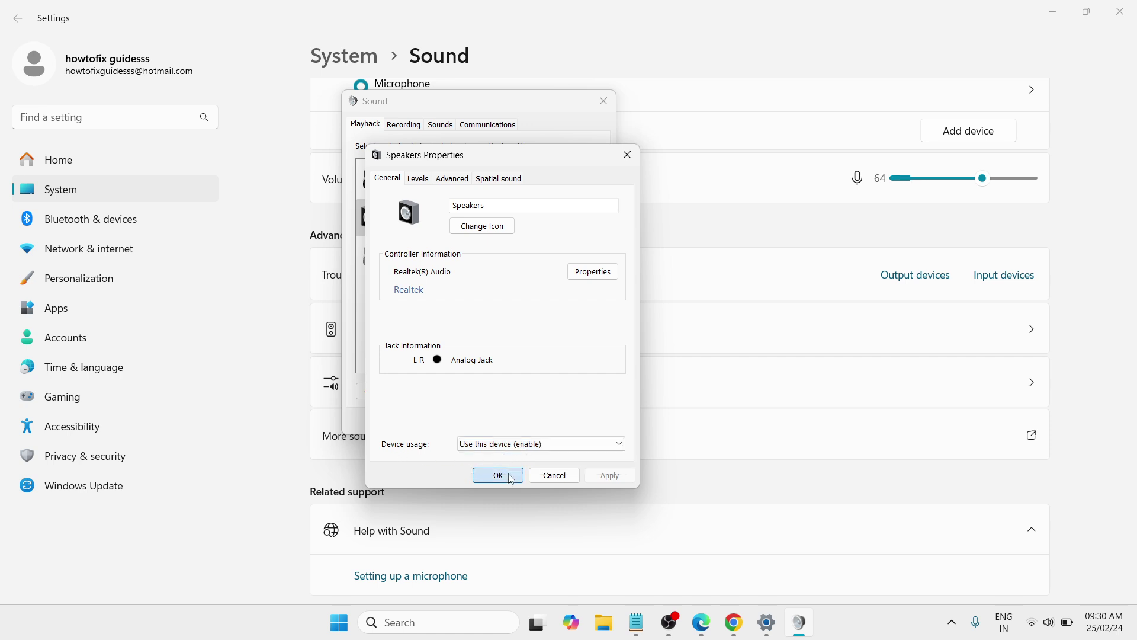
left_click(471, 221)
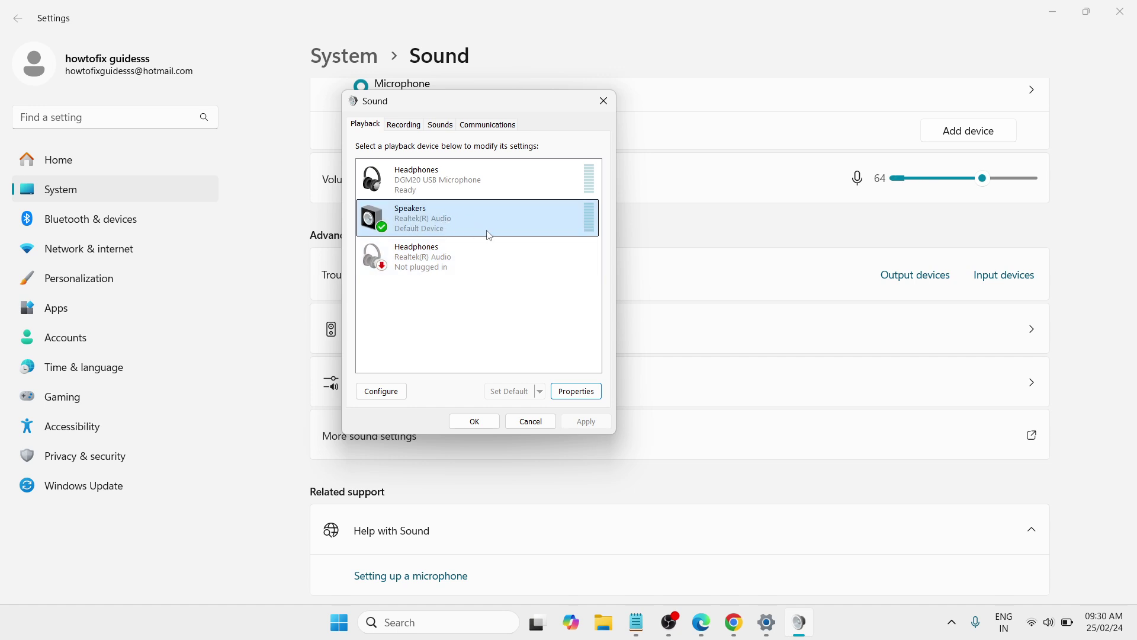
left_click(480, 422)
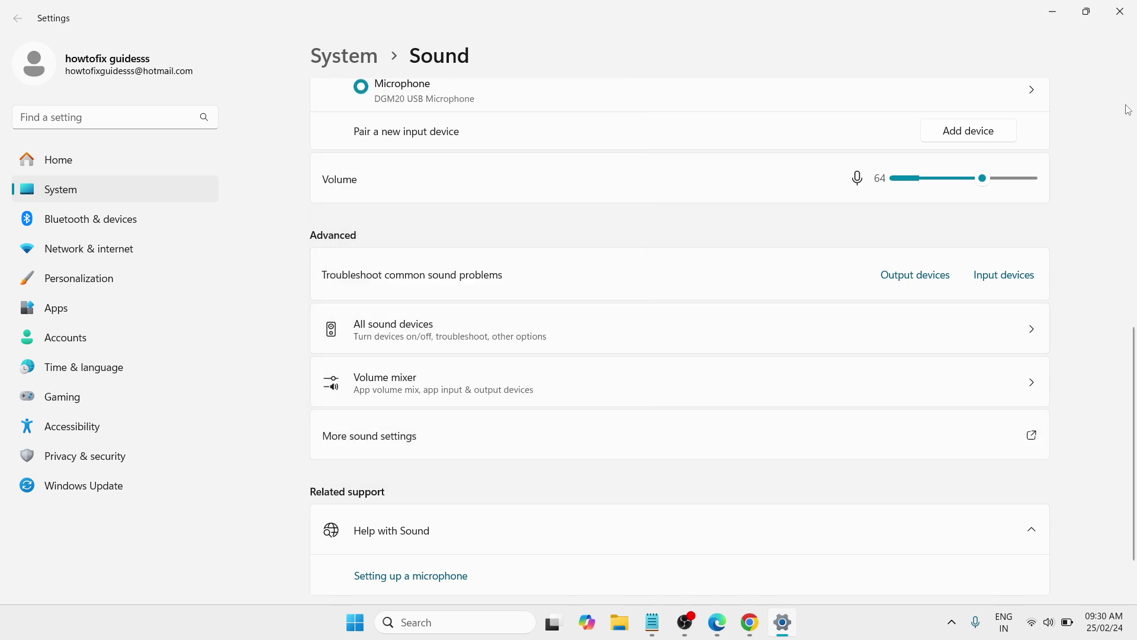
left_click(1120, 12)
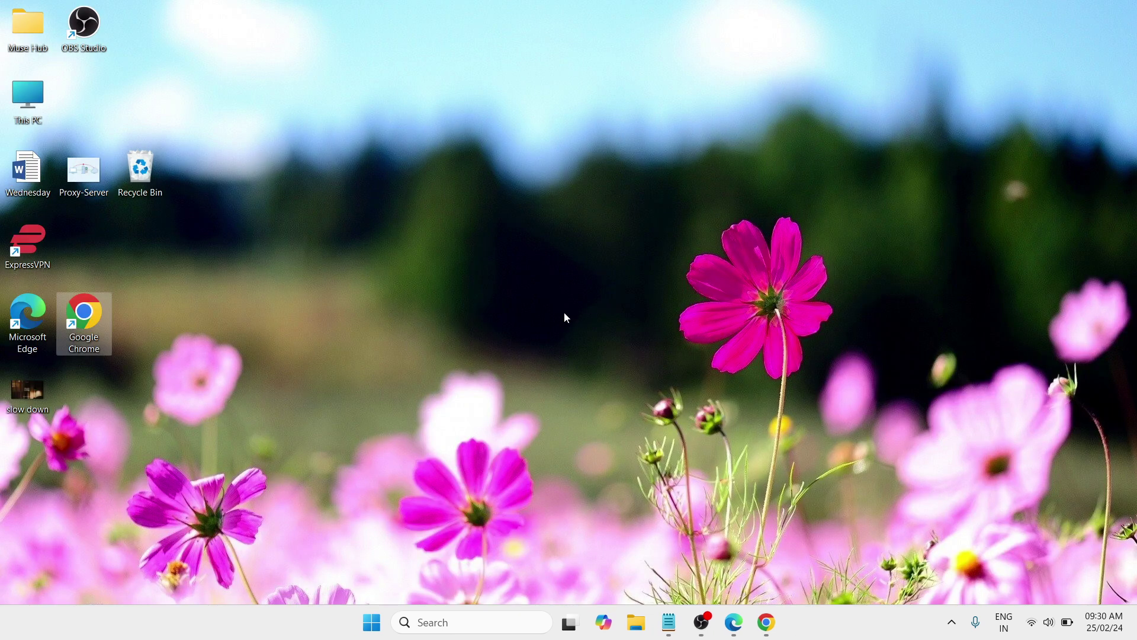